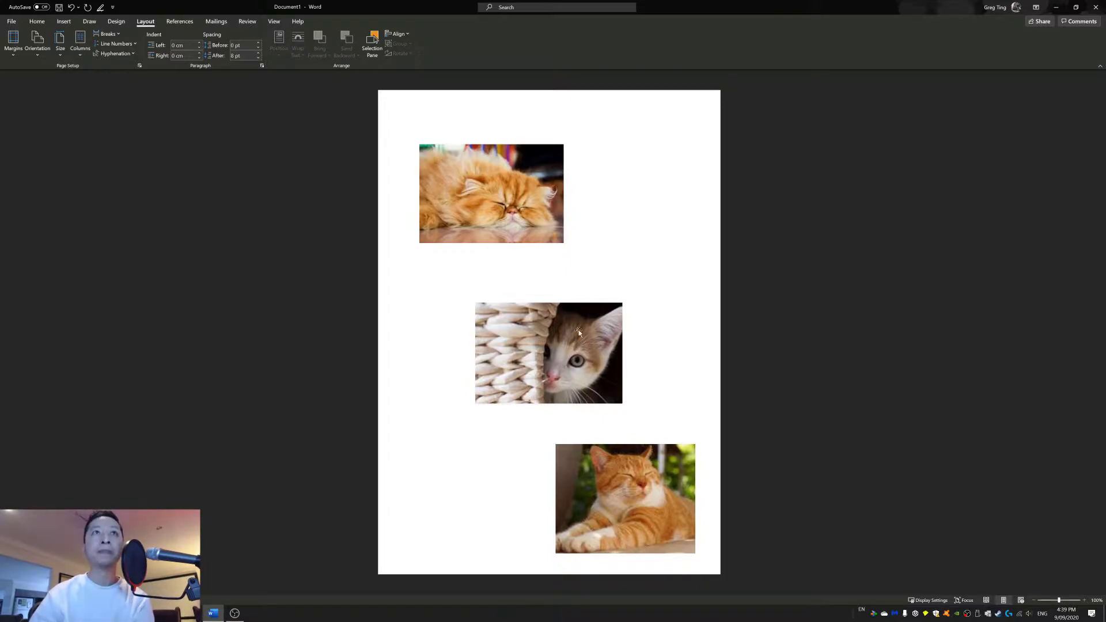
Remove the extra blank line above the kitten picture and insert a page break after the last cat picture
key("Delete")
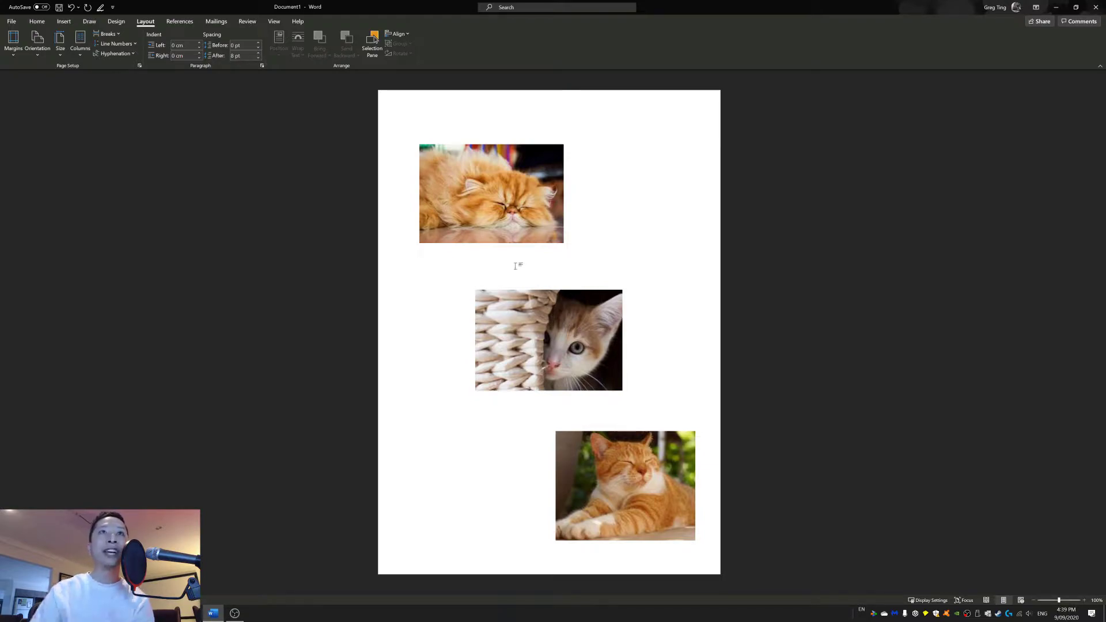
double_click(699, 503)
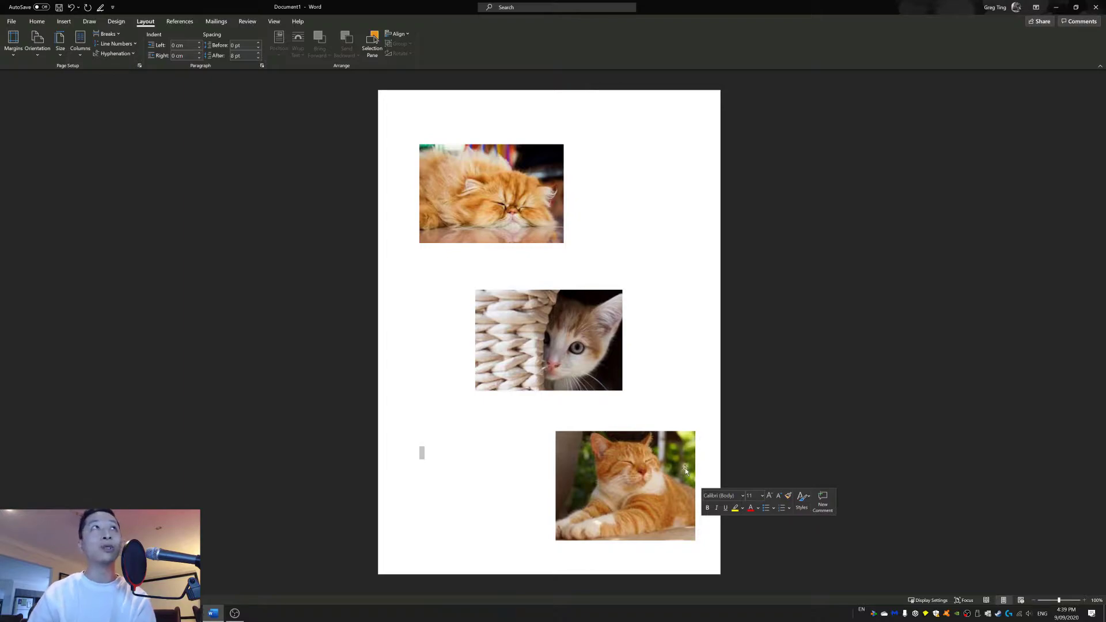
left_click(73, 25)
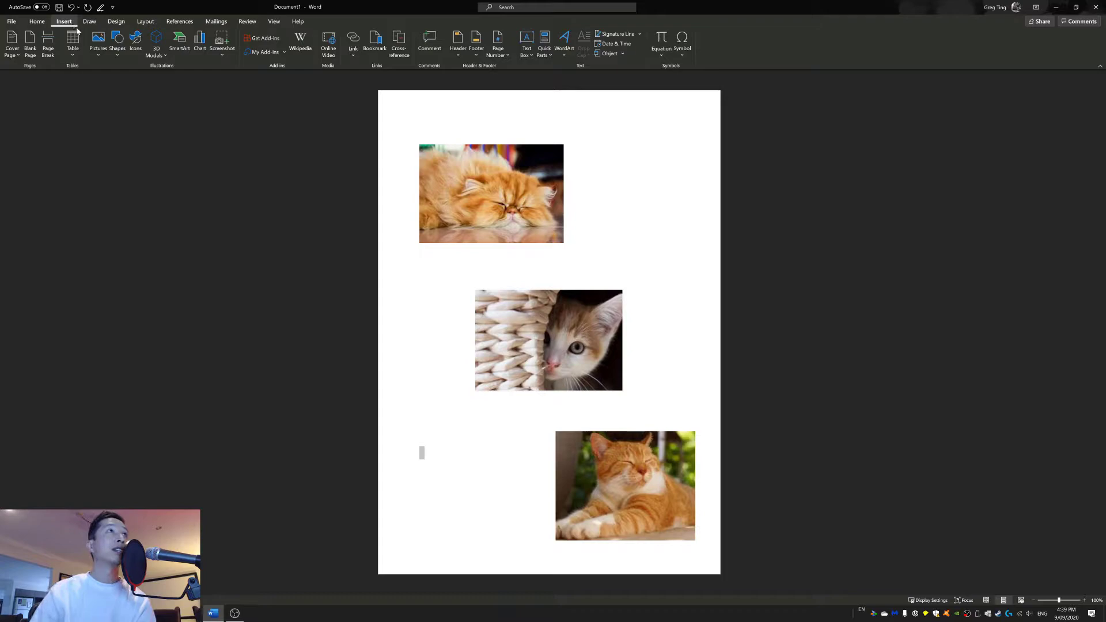
left_click(48, 51)
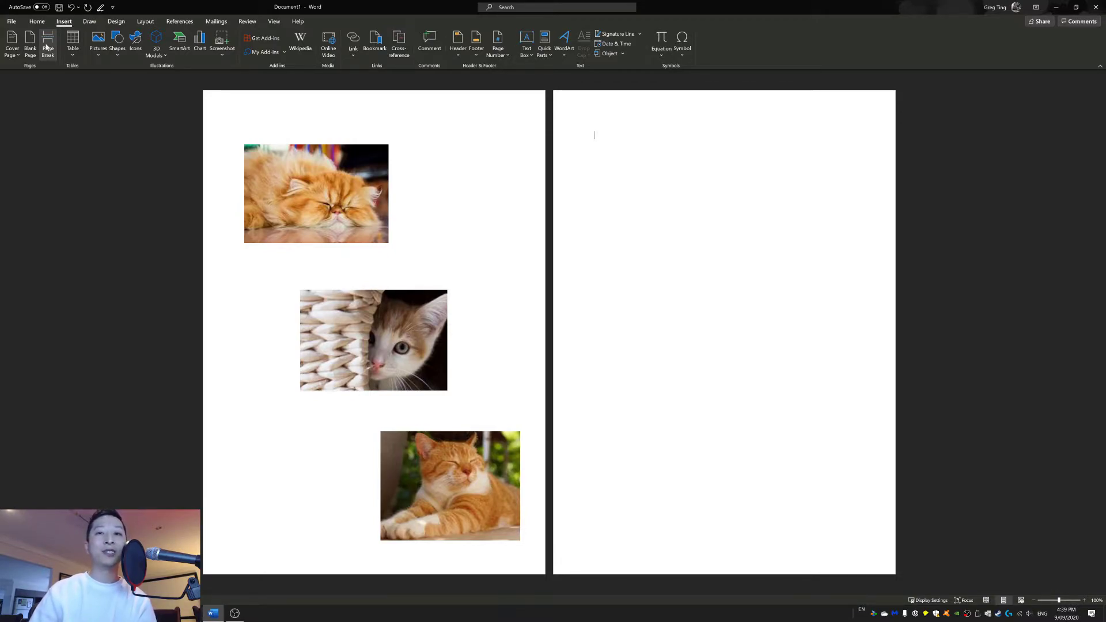
left_click(476, 271)
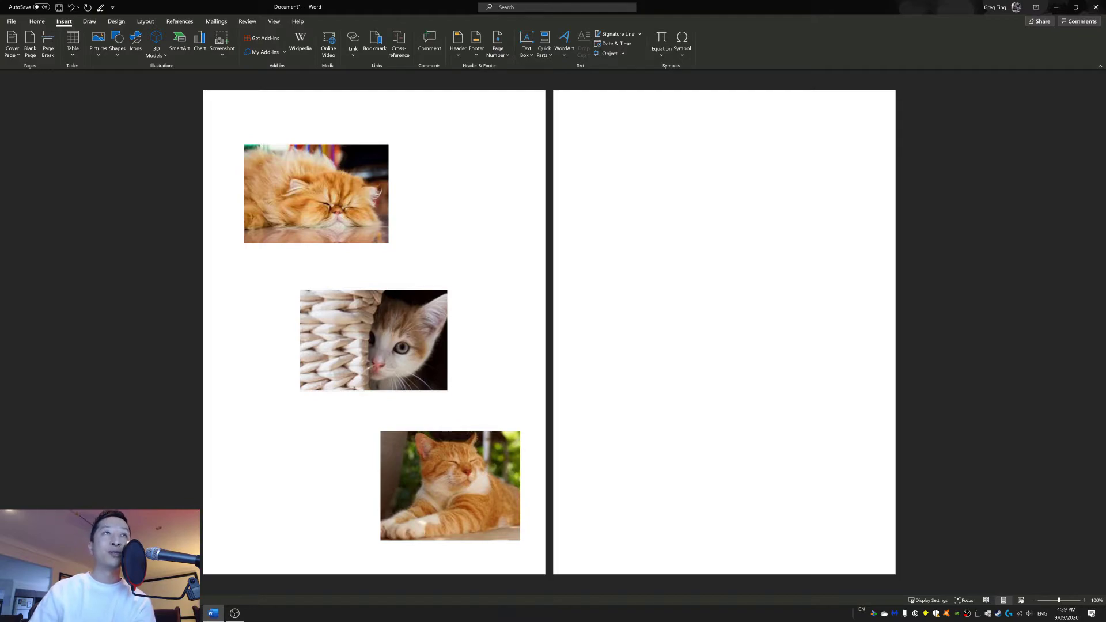
Set the sleeping cat picture's text wrapping to In Front of Text and reposition it freely on the first page
left_click(356, 209)
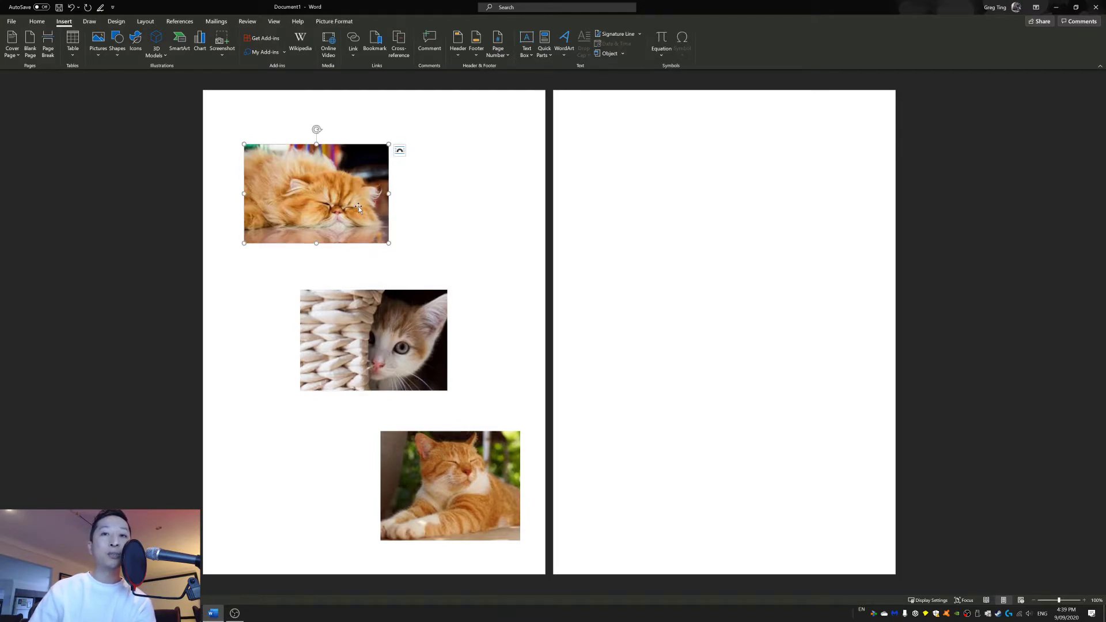
left_click(400, 151)
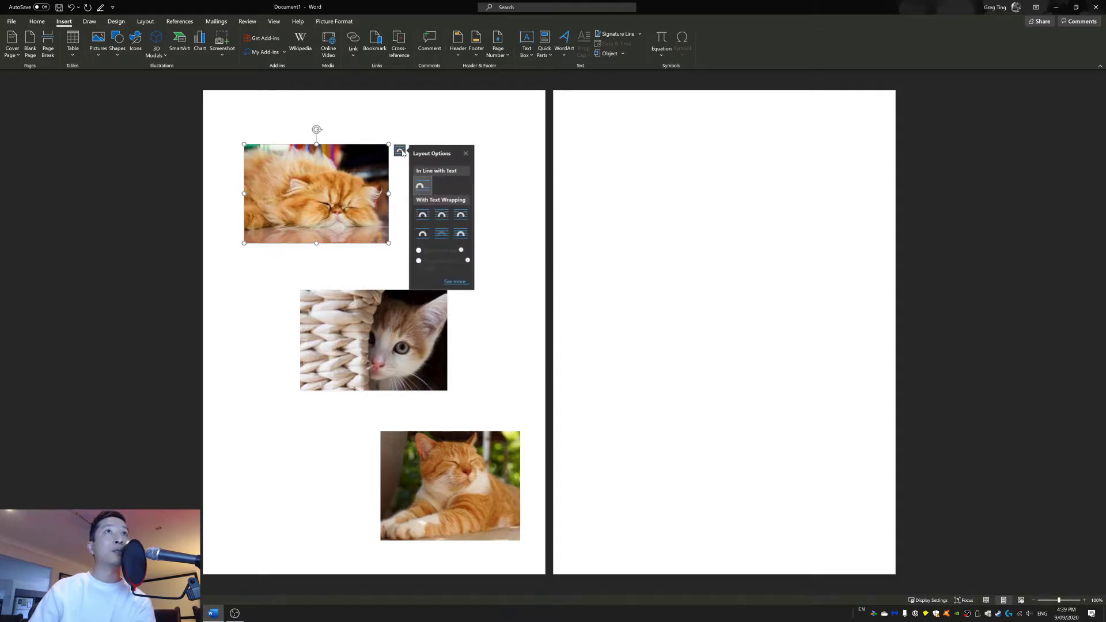
left_click(461, 234)
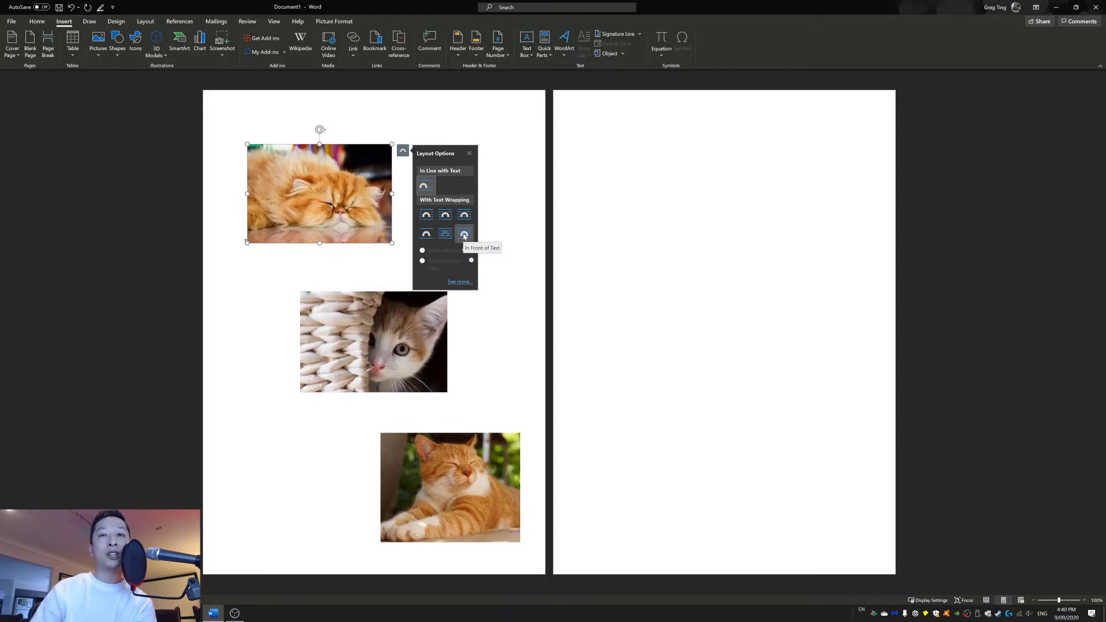
left_click(463, 235)
key("Escape")
key("Escape")
left_click_drag(373, 190, 330, 224)
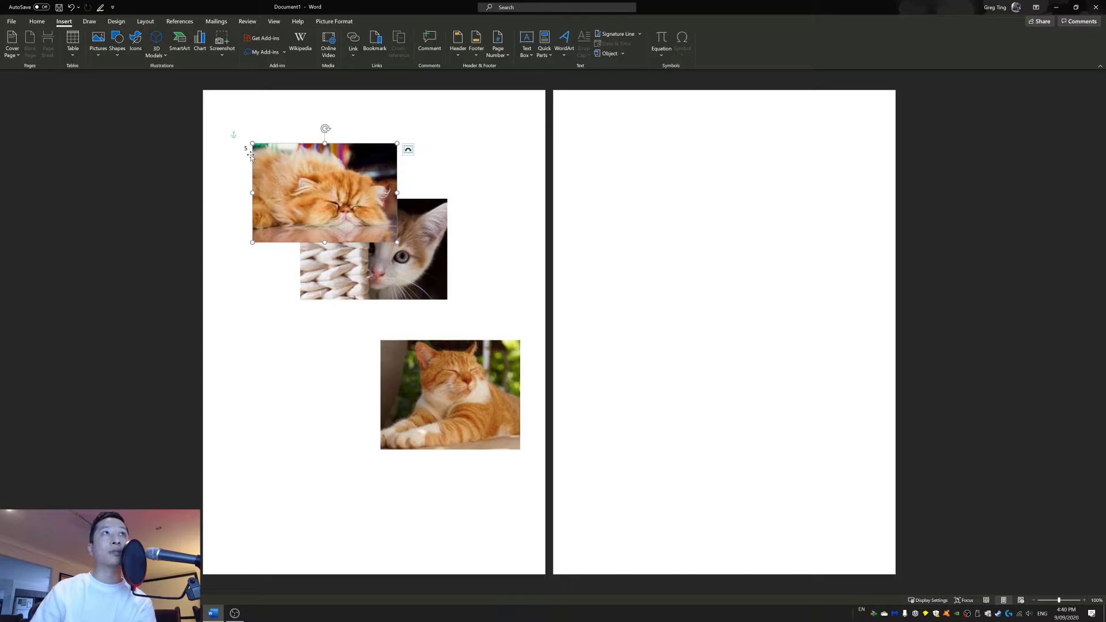
Enter the text "Cats are awesome" at the start of the first page and place the sleeping cat picture directly below it
left_click(248, 149)
mouse_move(281, 165)
left_mouse_down()
mouse_move(272, 178)
mouse_move(281, 165)
left_mouse_up()
left_click(248, 149)
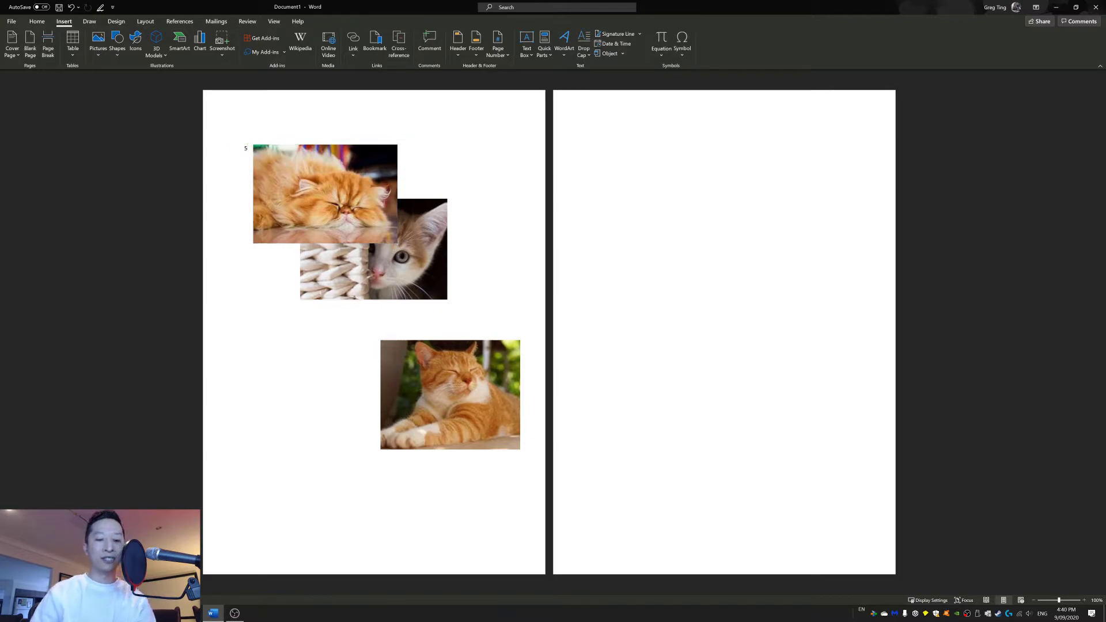
key("ctrl+z")
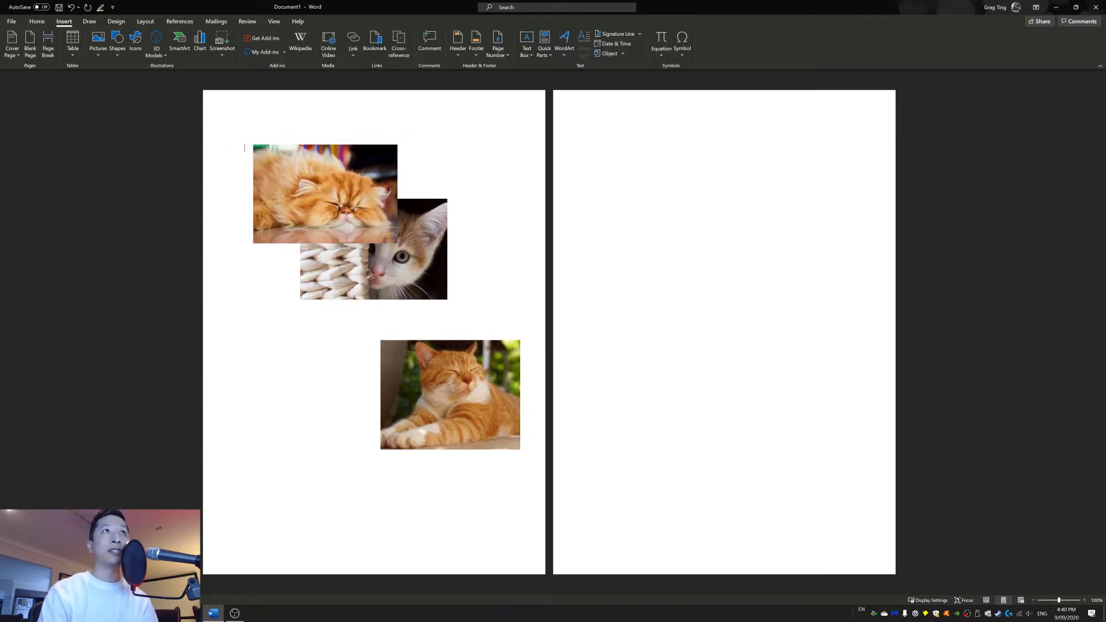
type("at")
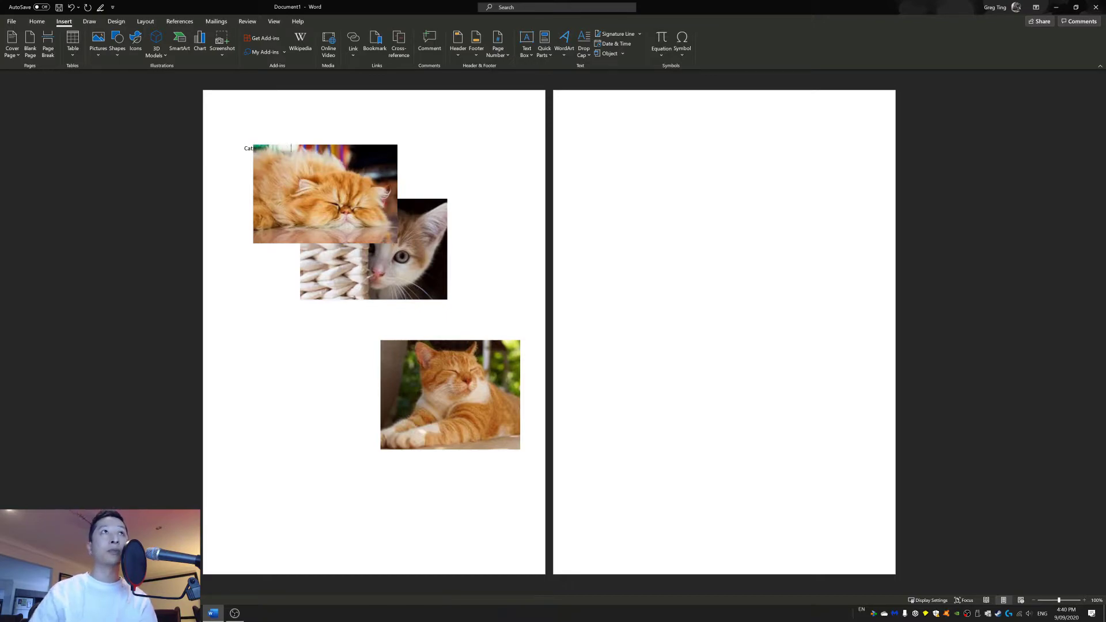
mouse_move(317, 170)
left_mouse_down()
mouse_move(320, 184)
mouse_move(311, 182)
left_mouse_up()
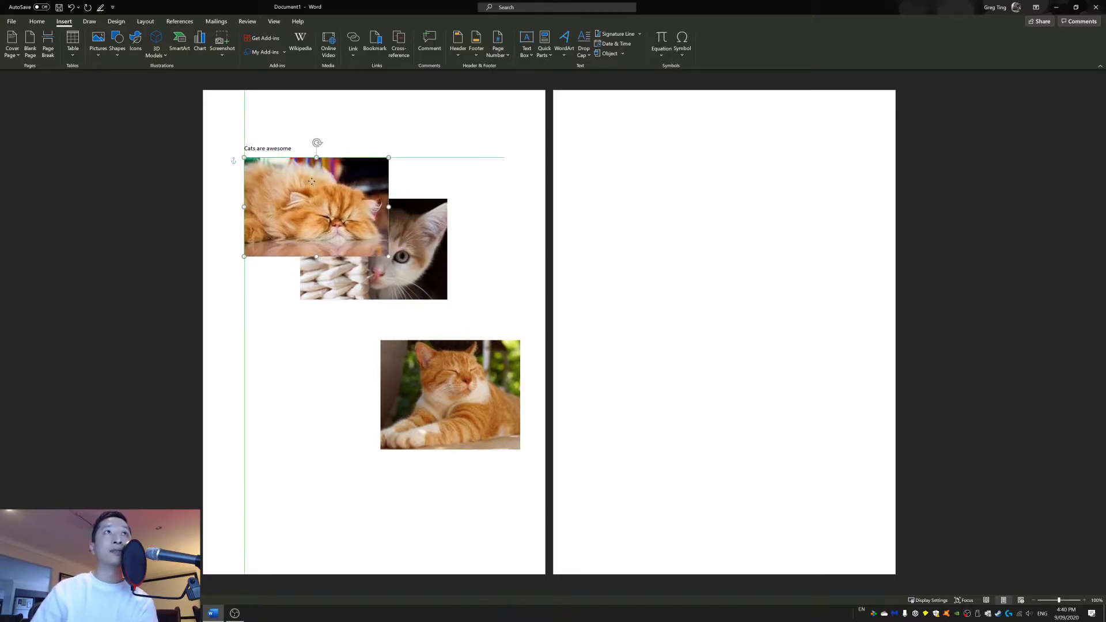
left_click(432, 176)
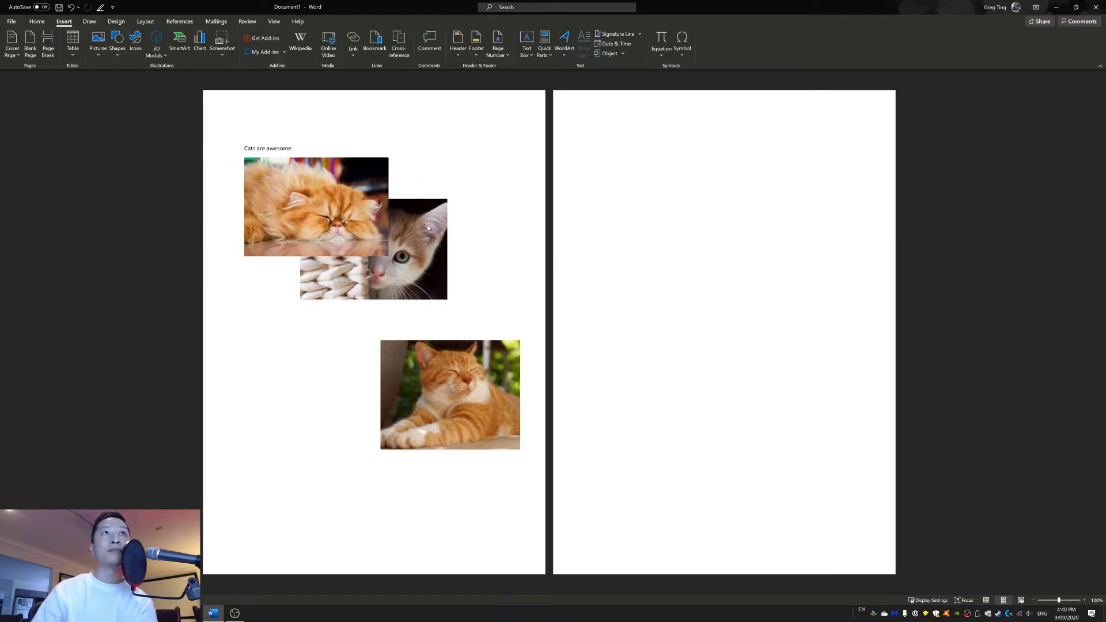
Set the kitten picture's text wrapping to In Front of Text and move it down clear of the sleeping cat picture
left_click(412, 251)
left_click(458, 204)
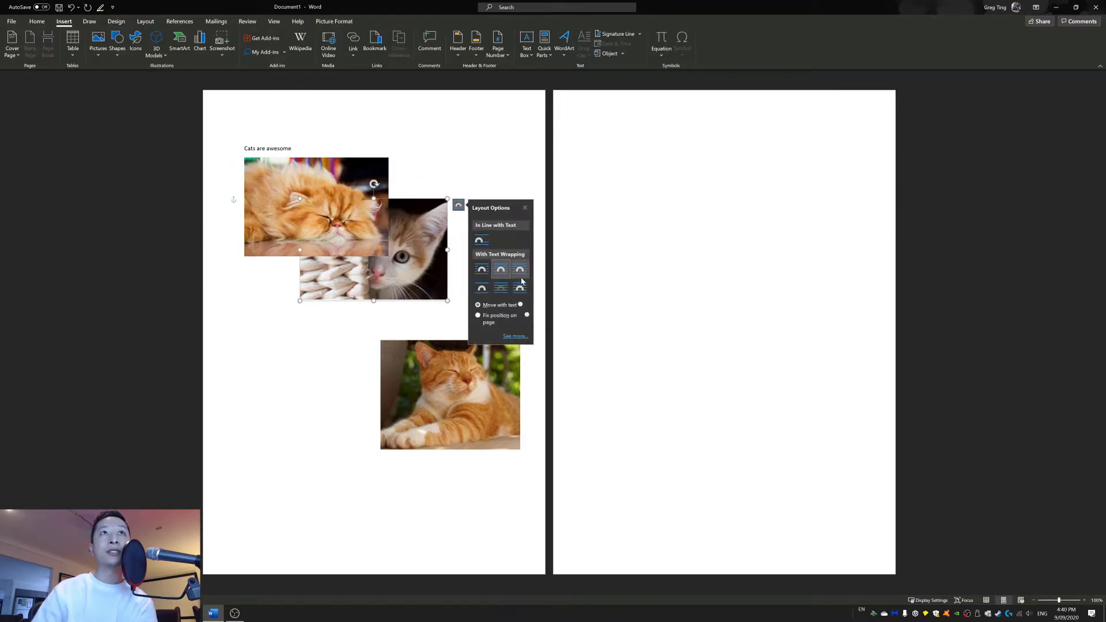
left_click(520, 288)
left_click_drag(417, 244, 436, 316)
Move the orange and white cat picture down to the lower part of the first page, below the kitten picture
left_click_drag(504, 374, 479, 489)
left_click(509, 428)
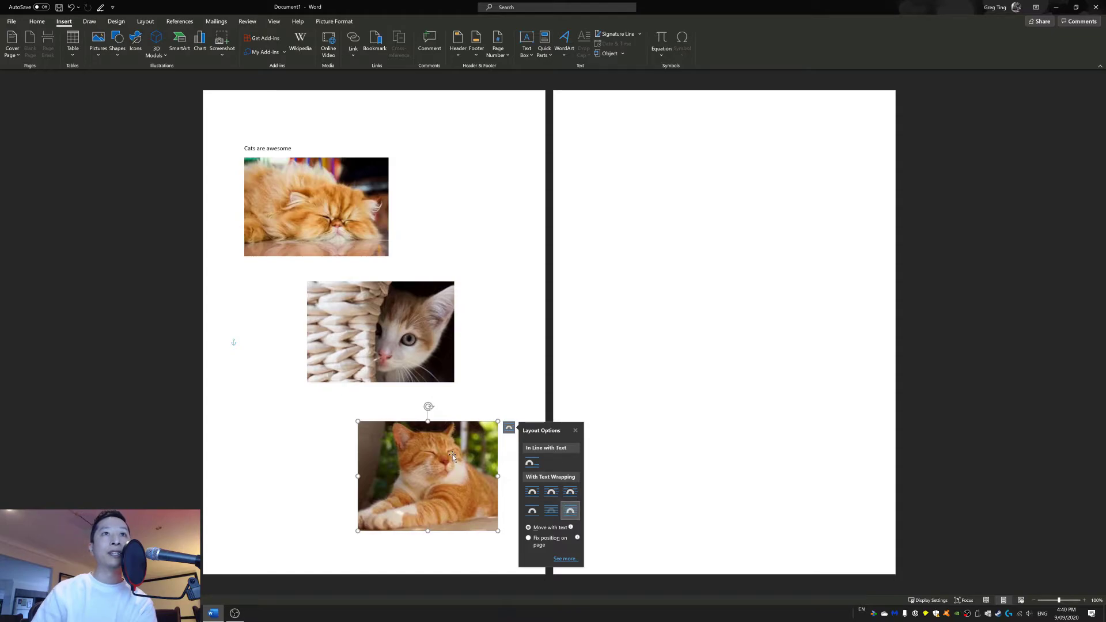
left_click_drag(453, 456, 461, 464)
Paste the copied grey cat picture onto the second page and resize it to slightly smaller
left_click(622, 166)
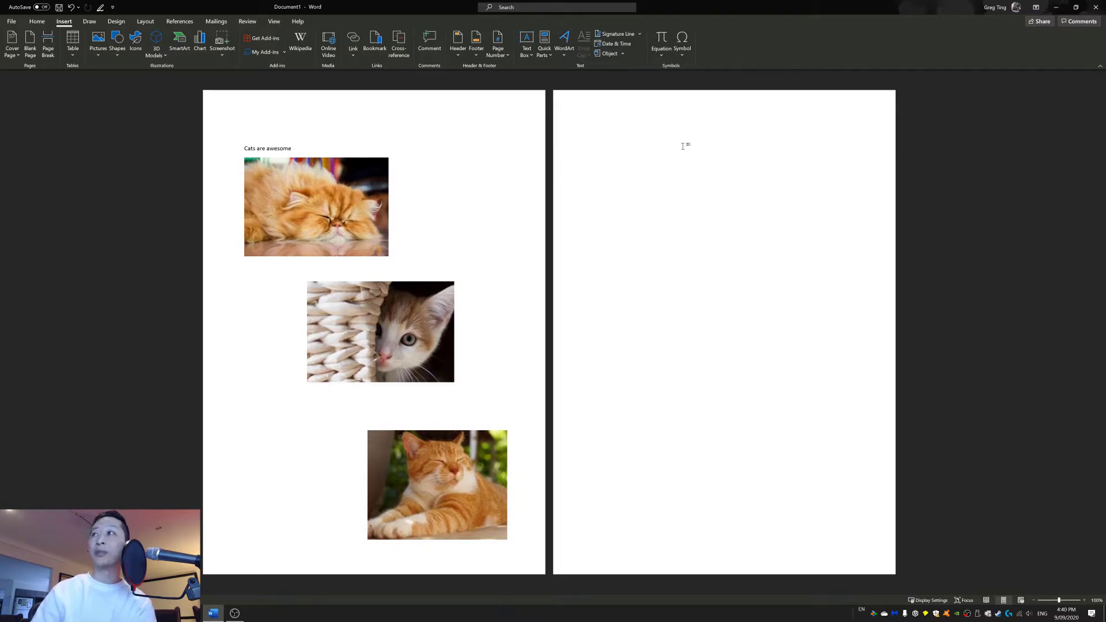
key("ctrl+v")
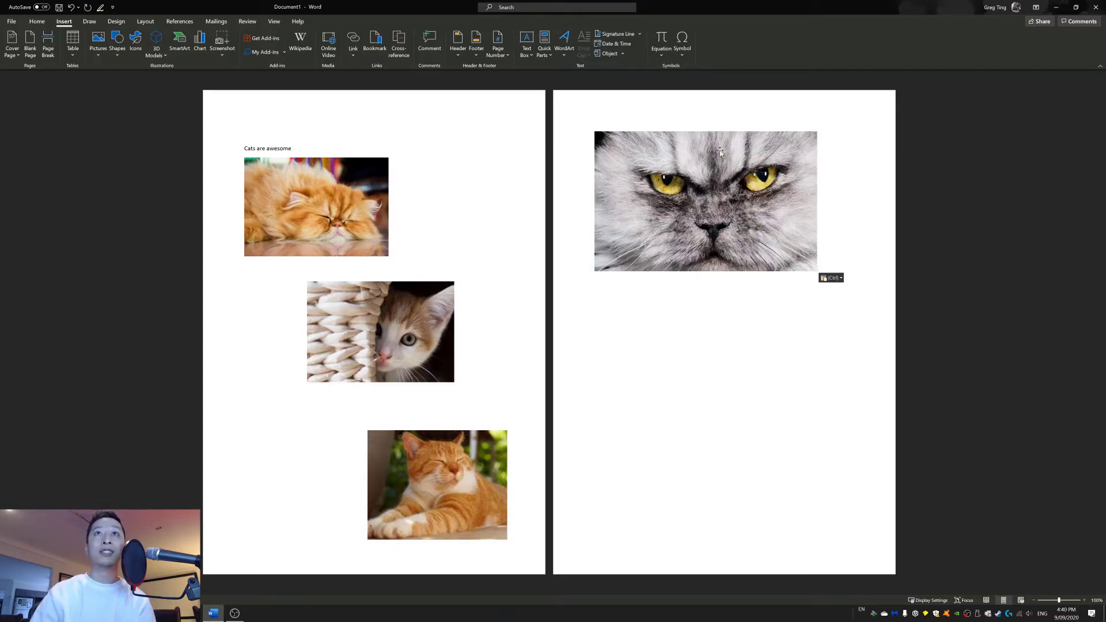
left_click(743, 186)
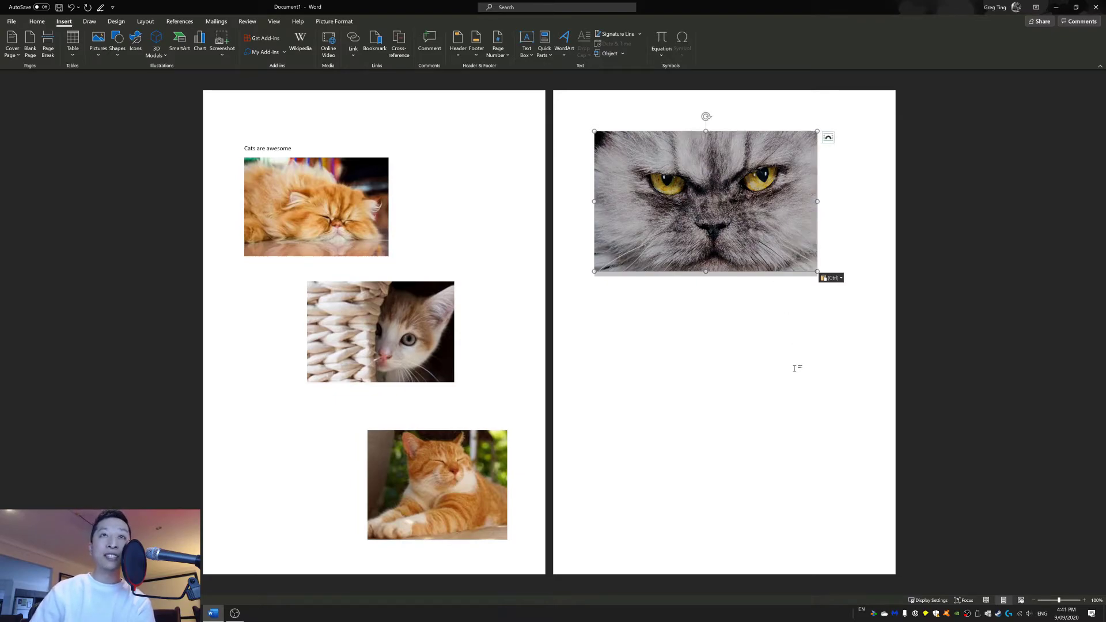
left_click_drag(817, 270, 860, 297)
left_click_drag(639, 271, 639, 267)
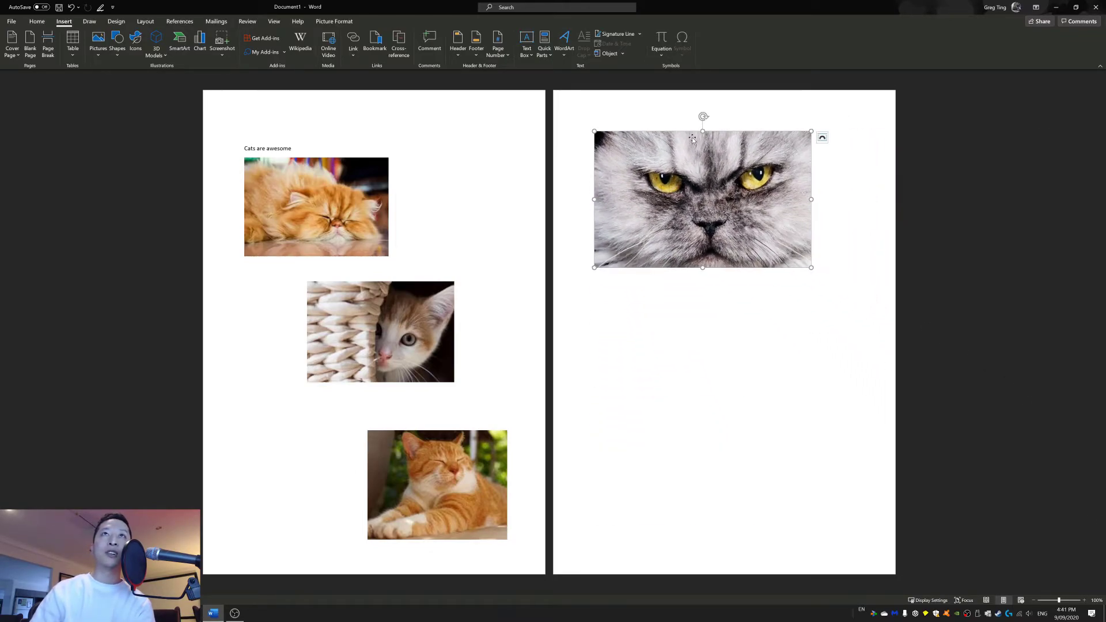
Try rotating the grey cat picture about a quarter turn counterclockwise and undo the rotation
left_click_drag(703, 114, 592, 255)
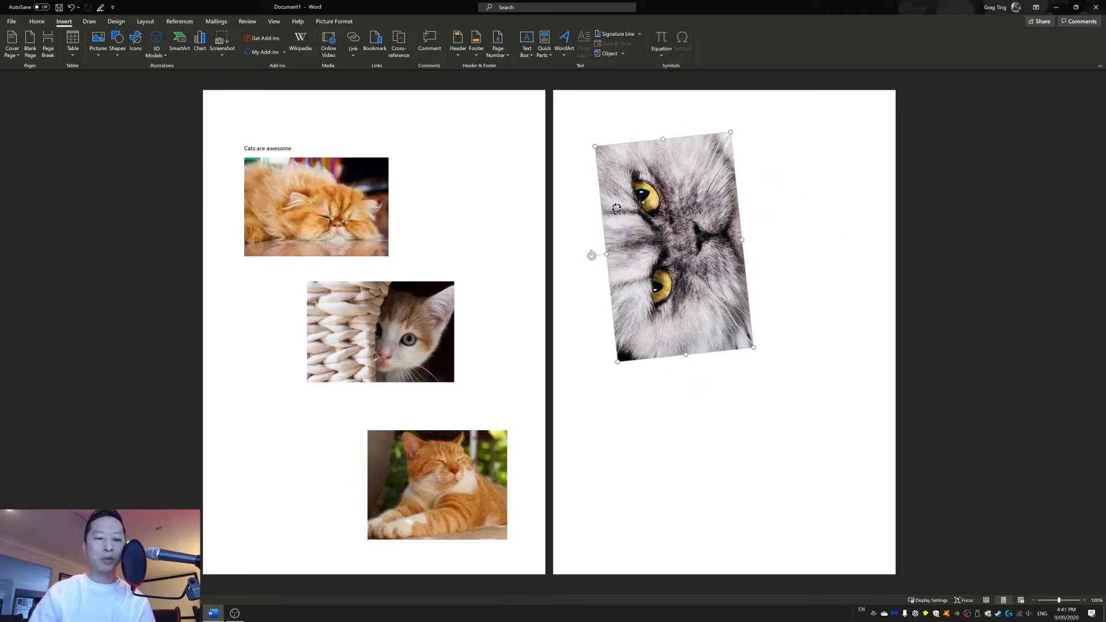
left_click_drag(616, 209, 659, 192)
key("ctrl+z")
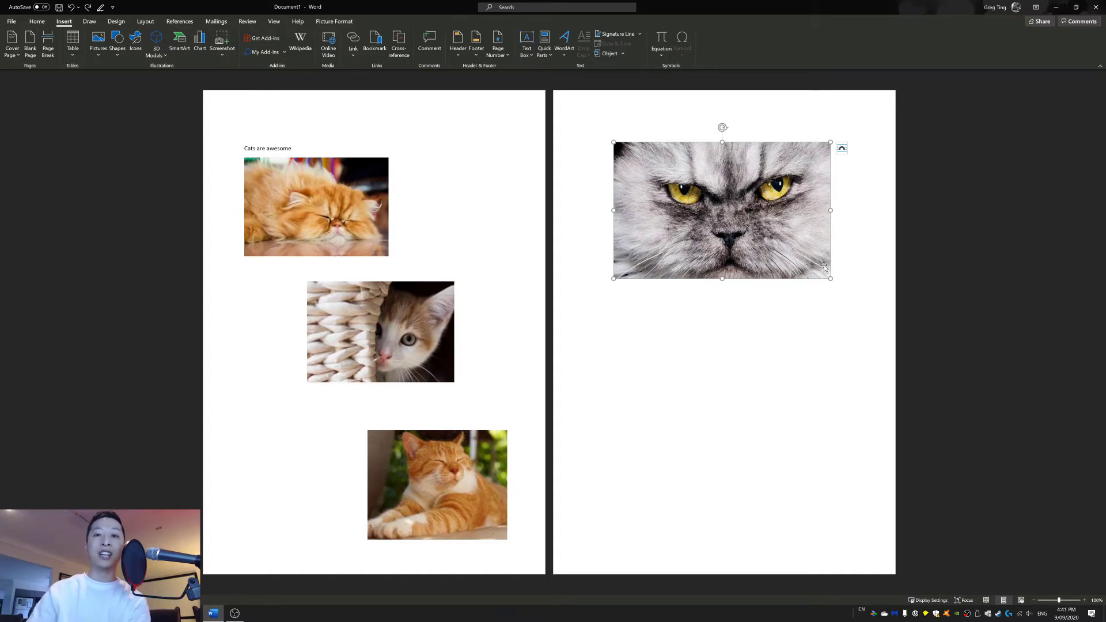
Insert a Next Page section break in front of the grey cat picture at the start of the second page
double_click(784, 330)
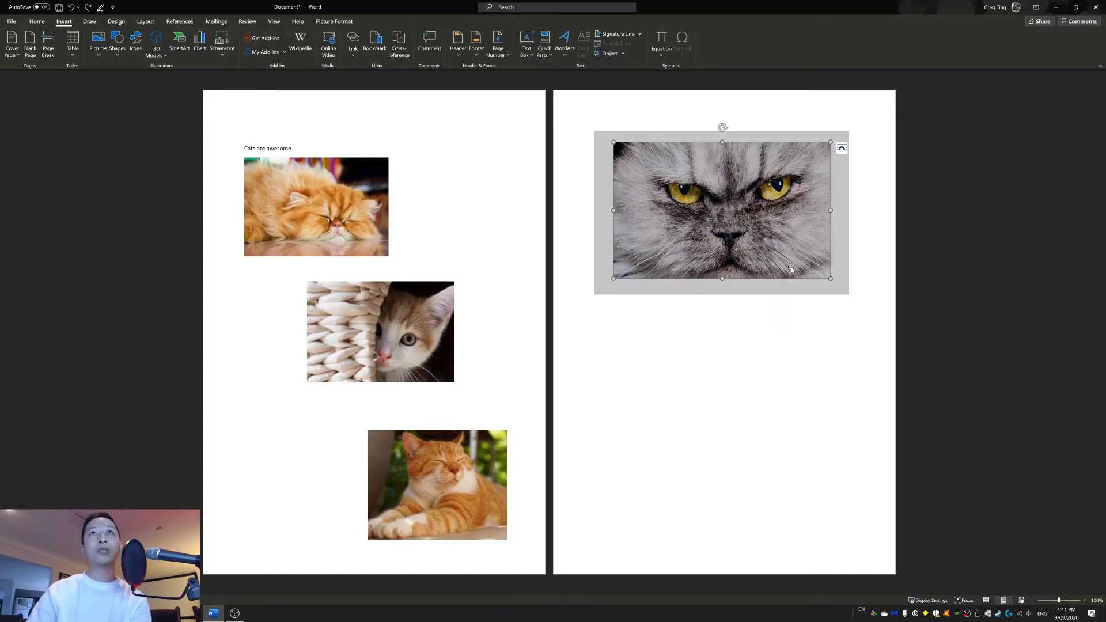
left_click(145, 22)
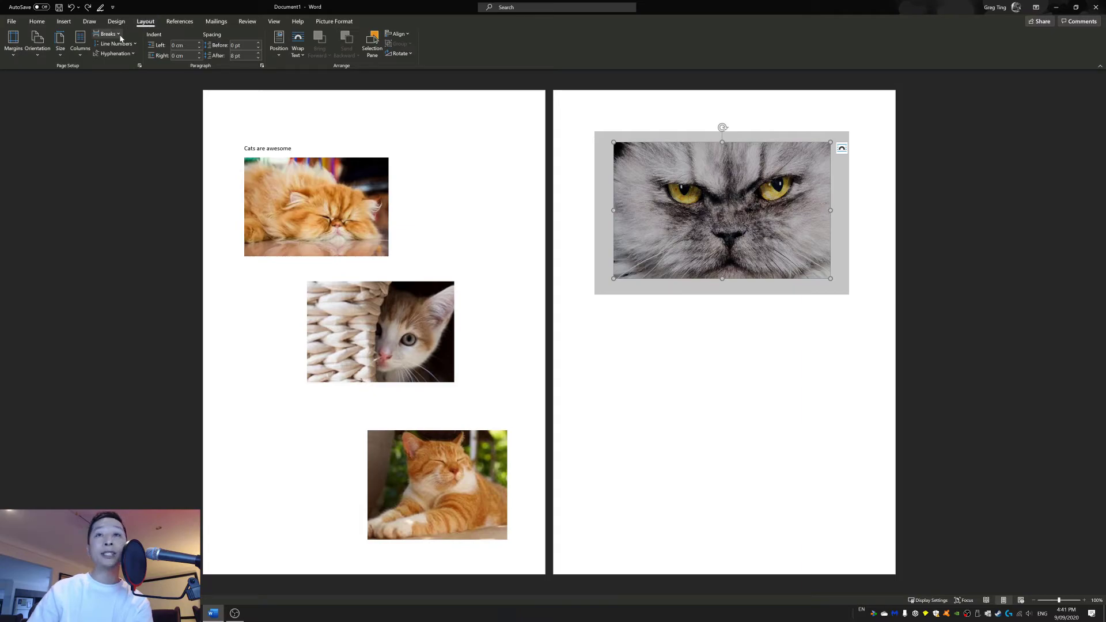
left_click(108, 34)
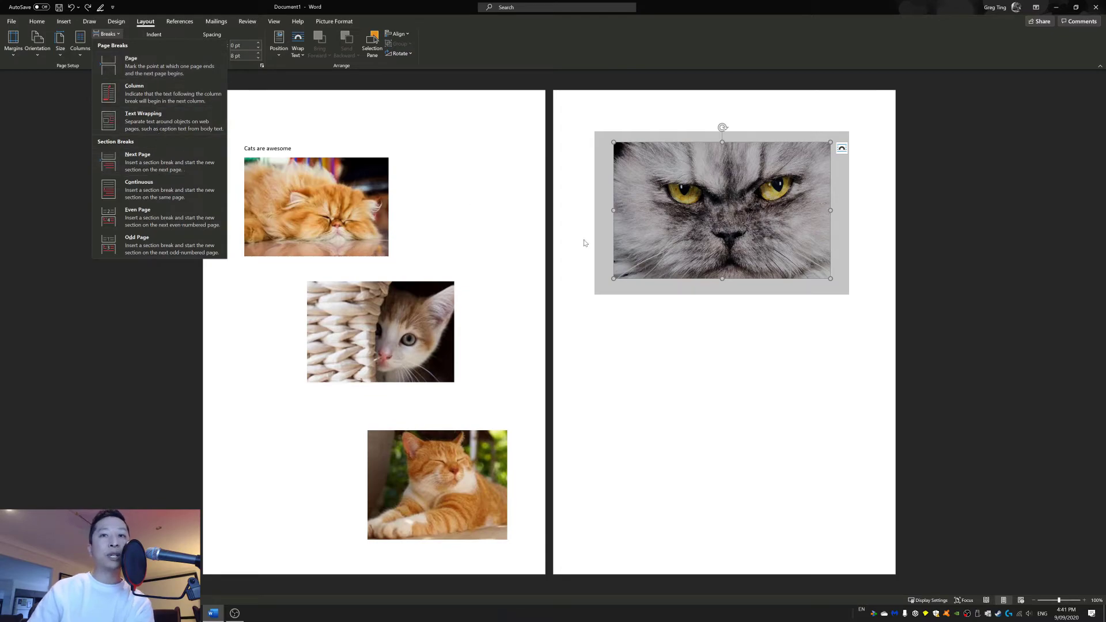
left_click(747, 380)
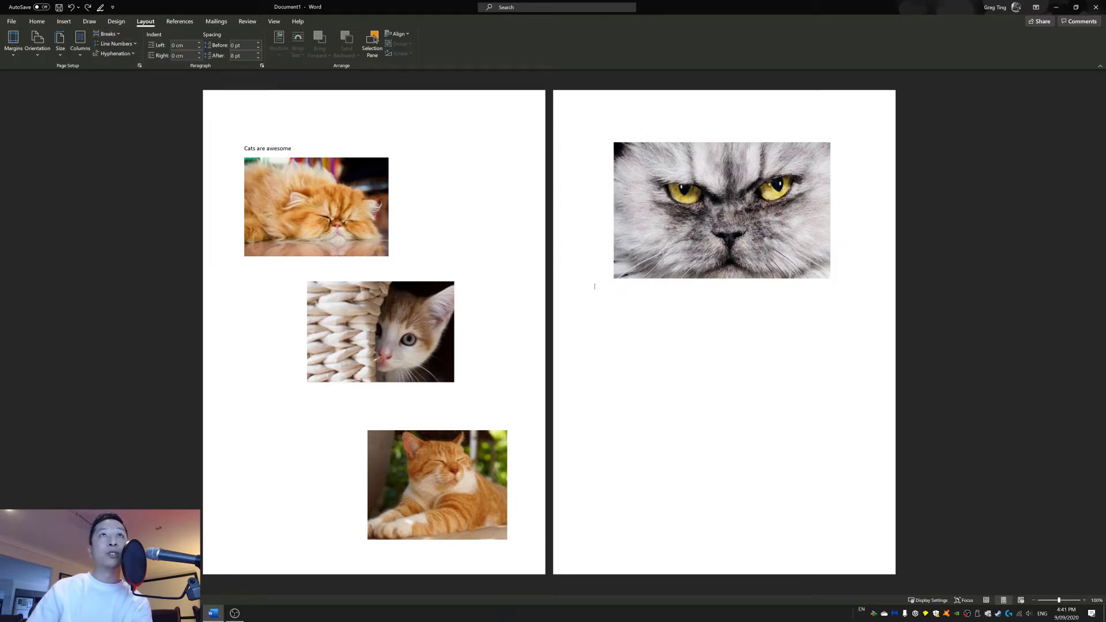
left_click(107, 33)
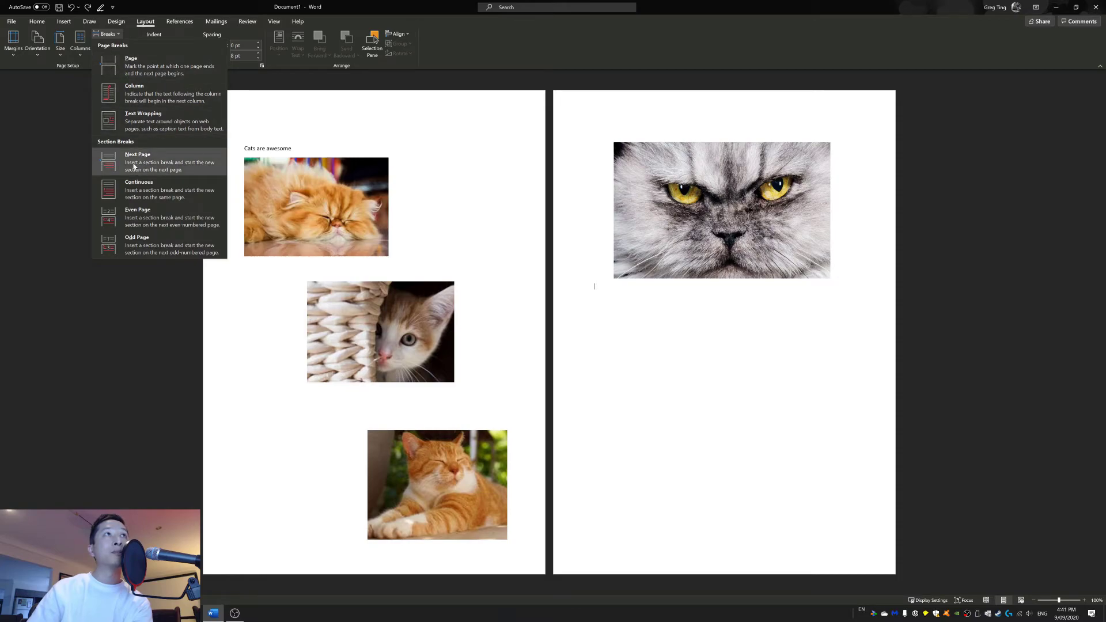
key("Escape")
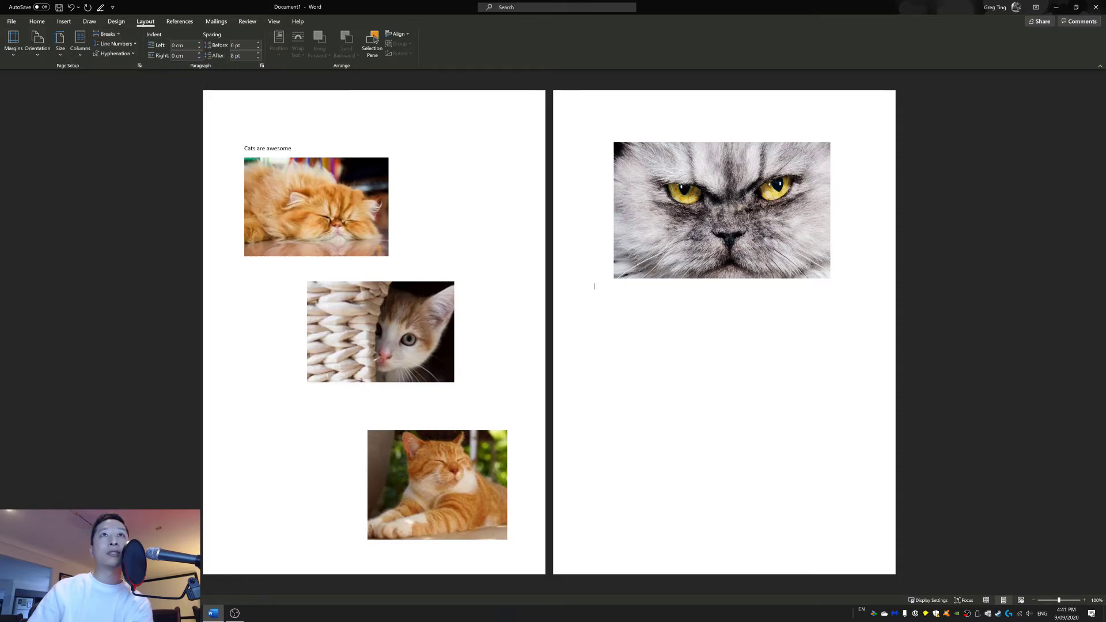
Set the page orientation of the grey cat picture's section to Landscape
left_click(693, 327)
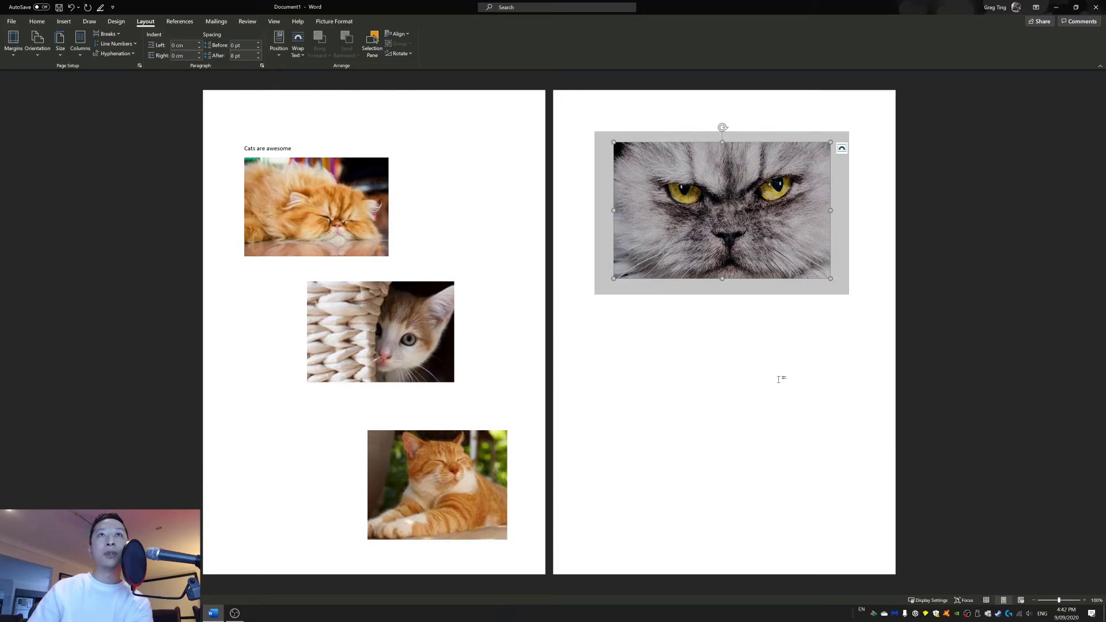
left_click(864, 251)
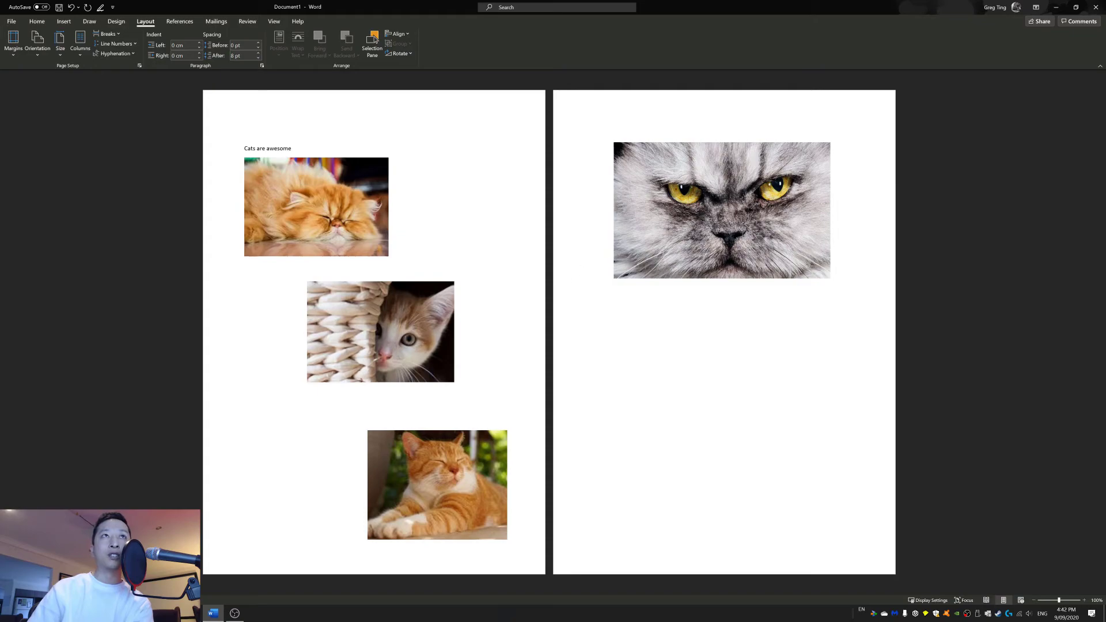
left_click(649, 321)
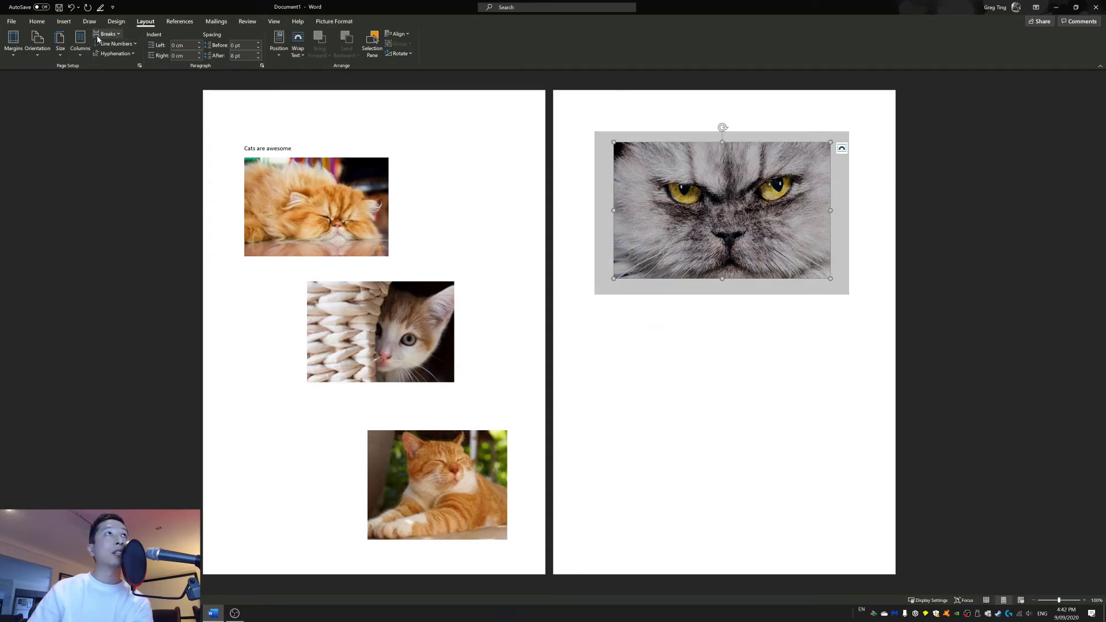
left_click(38, 58)
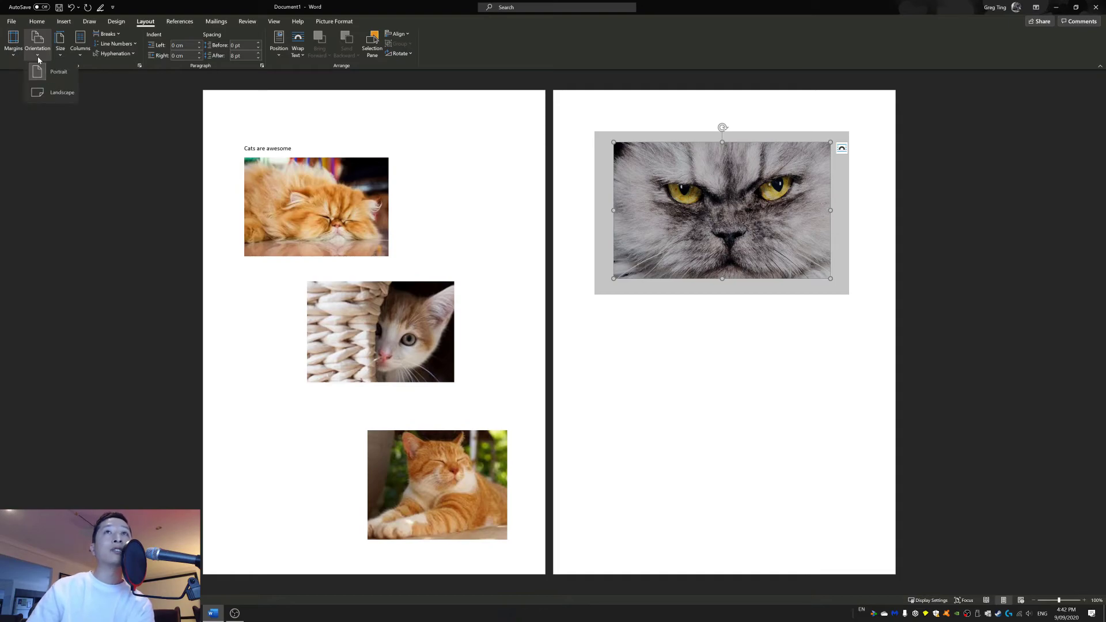
left_click(51, 95)
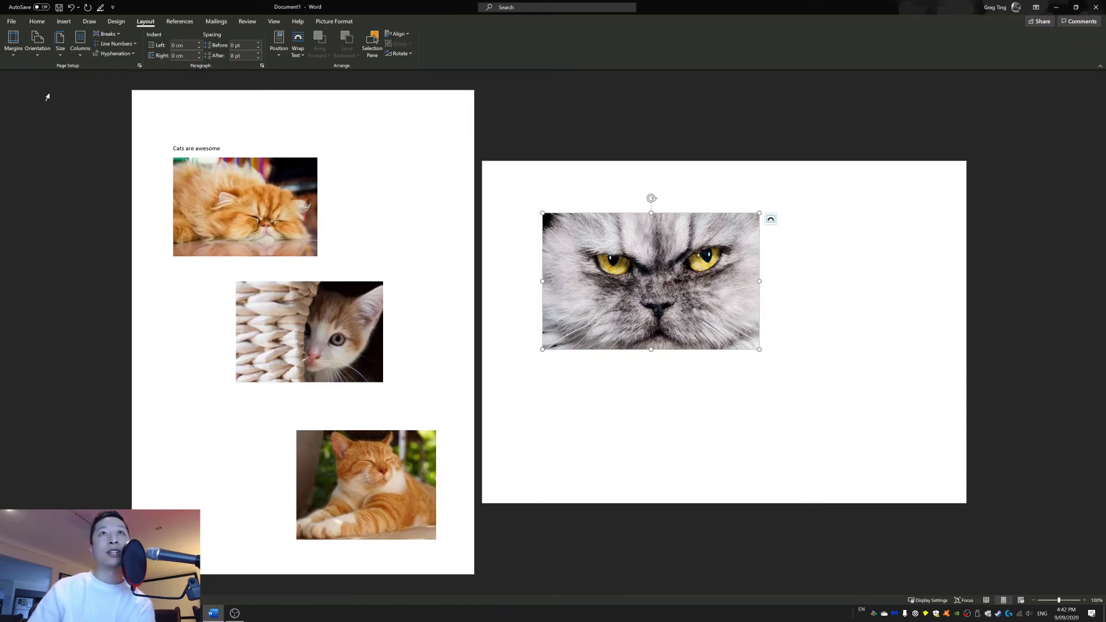
Switch the first page's section to Landscape orientation and back to Portrait
left_click(869, 425)
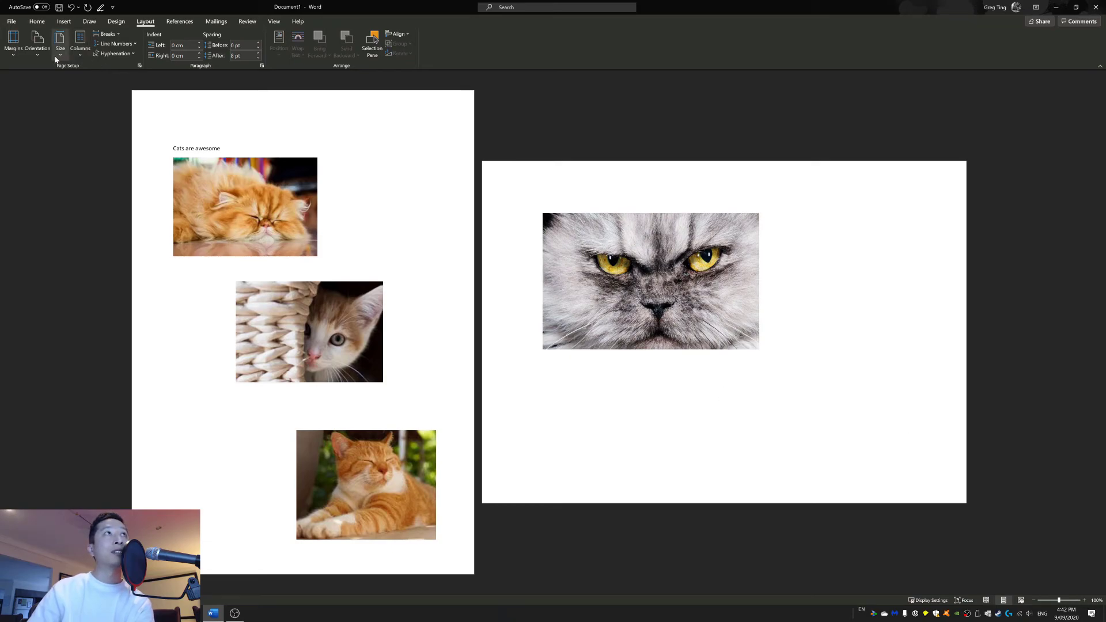
left_click(38, 58)
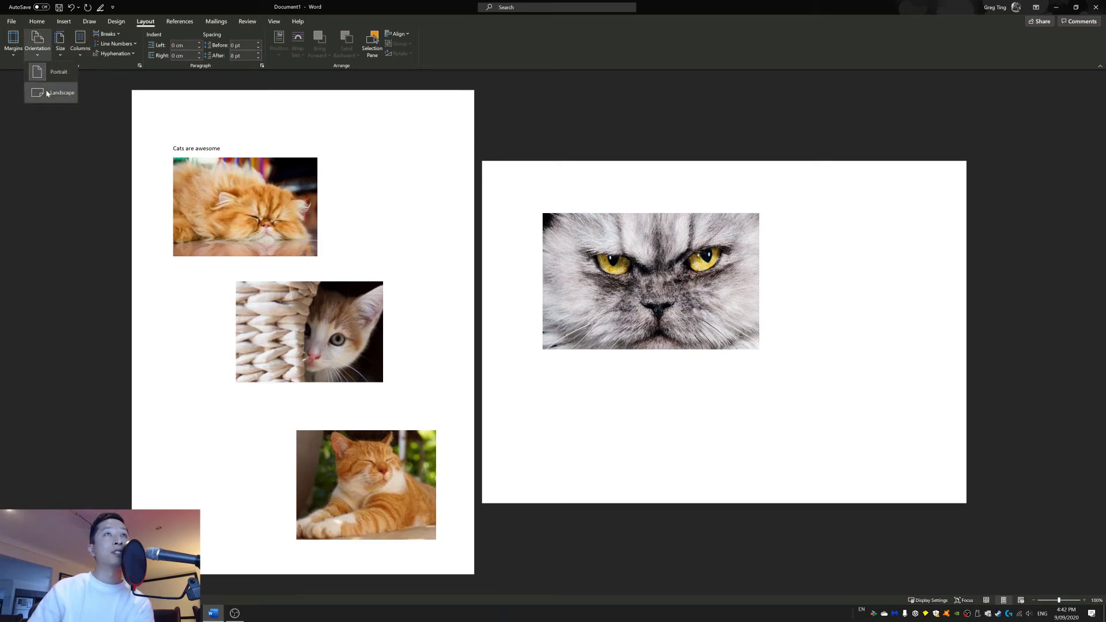
left_click(47, 94)
left_click(40, 49)
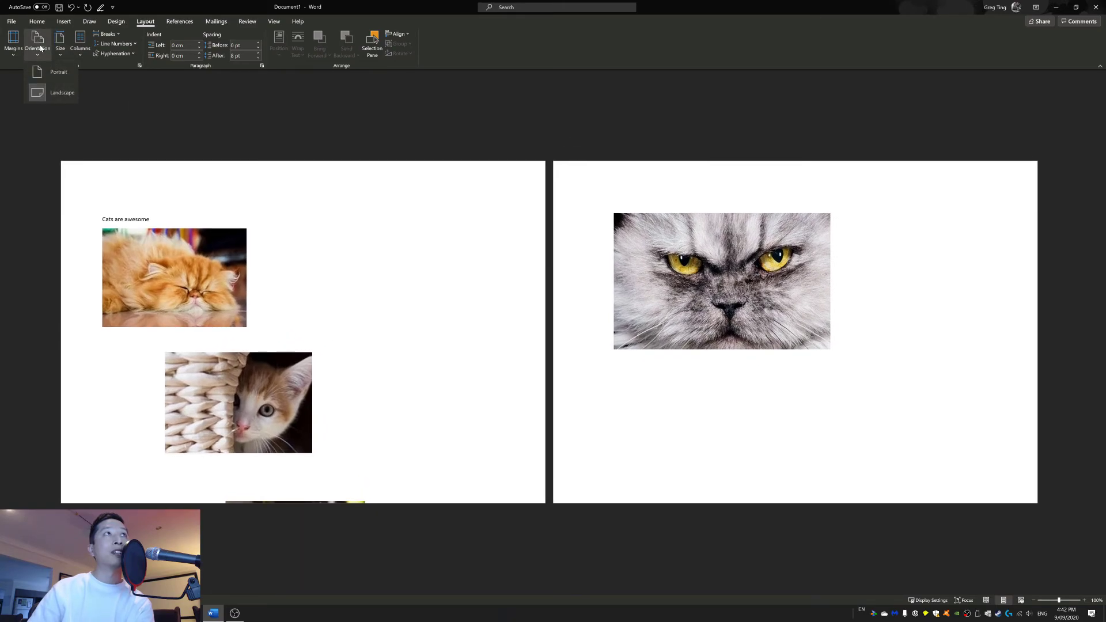
left_click(52, 72)
Set the first page's section to Landscape and the grey cat picture's section to Portrait
left_click(38, 48)
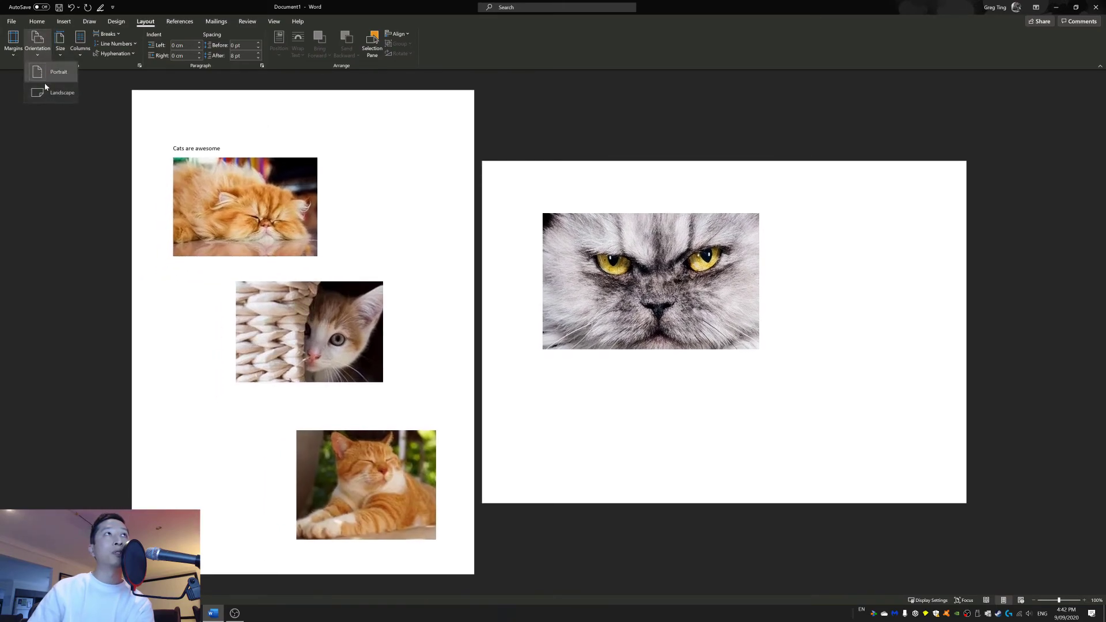
left_click(48, 92)
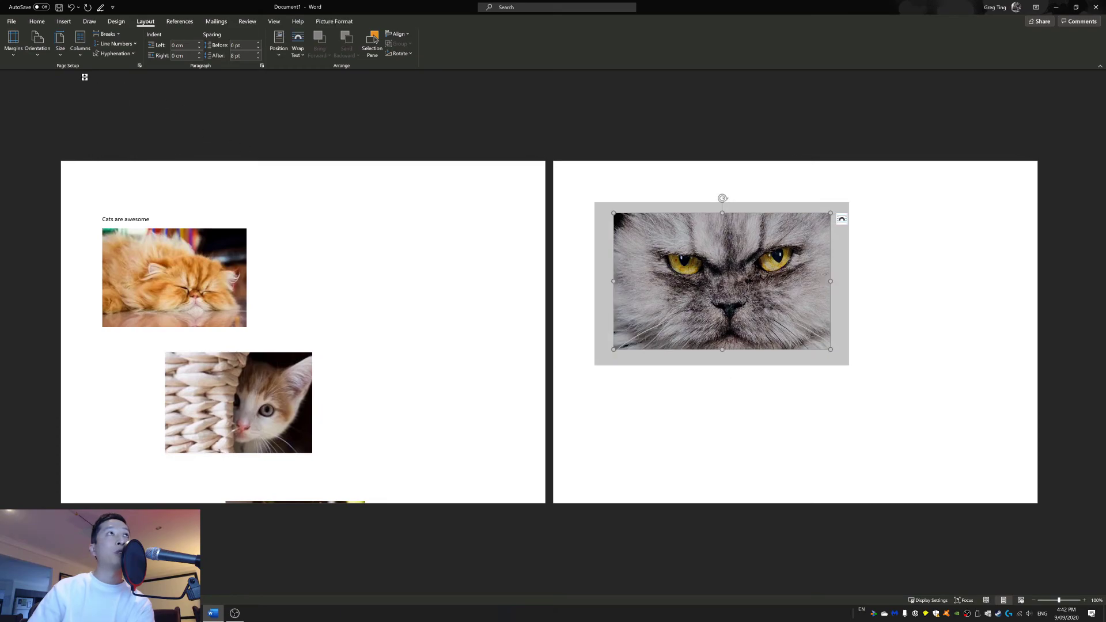
left_click(38, 44)
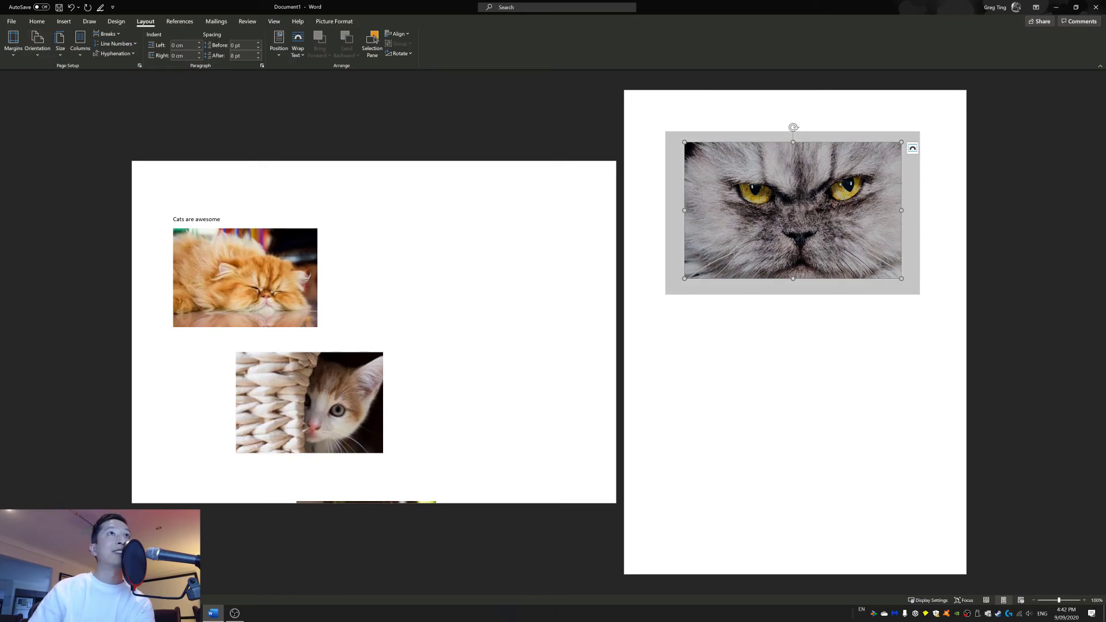
Set the first page's section to Portrait and the grey cat picture's section to Landscape
left_click(85, 110)
left_click(42, 53)
left_click(44, 71)
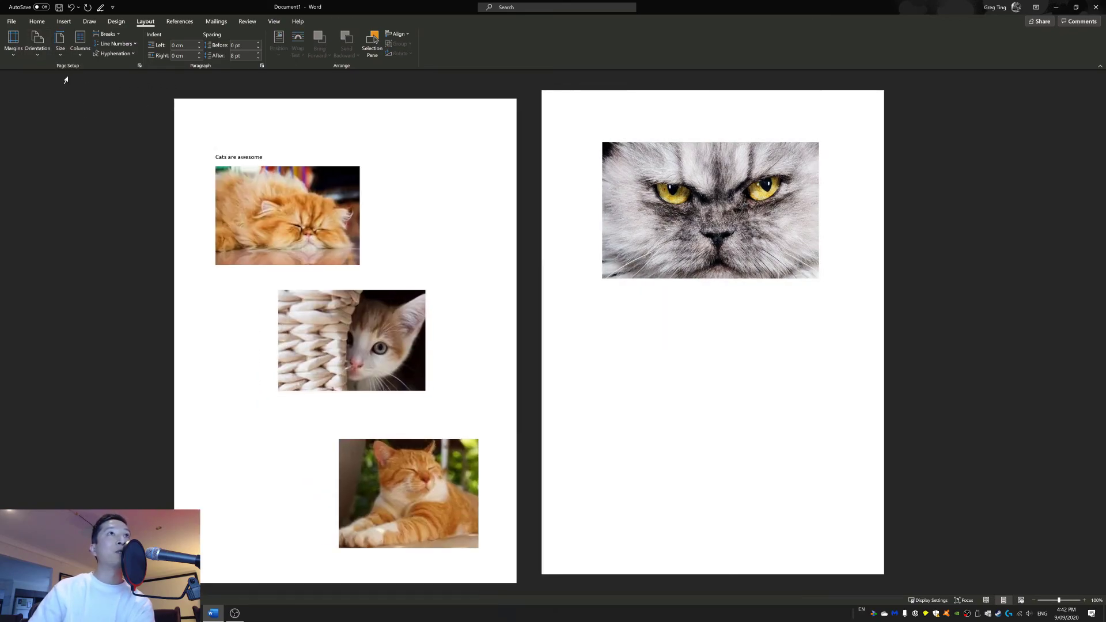
left_click(38, 44)
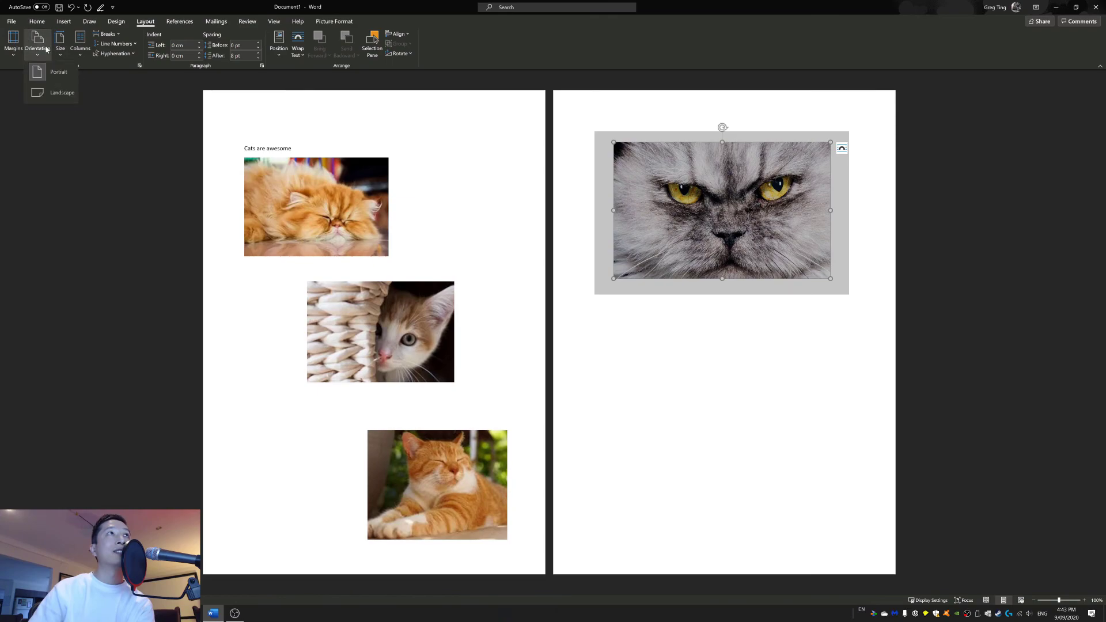
left_click(44, 92)
Set the grey cat picture's text wrapping to In Front of Text
left_click_drag(716, 403, 614, 239)
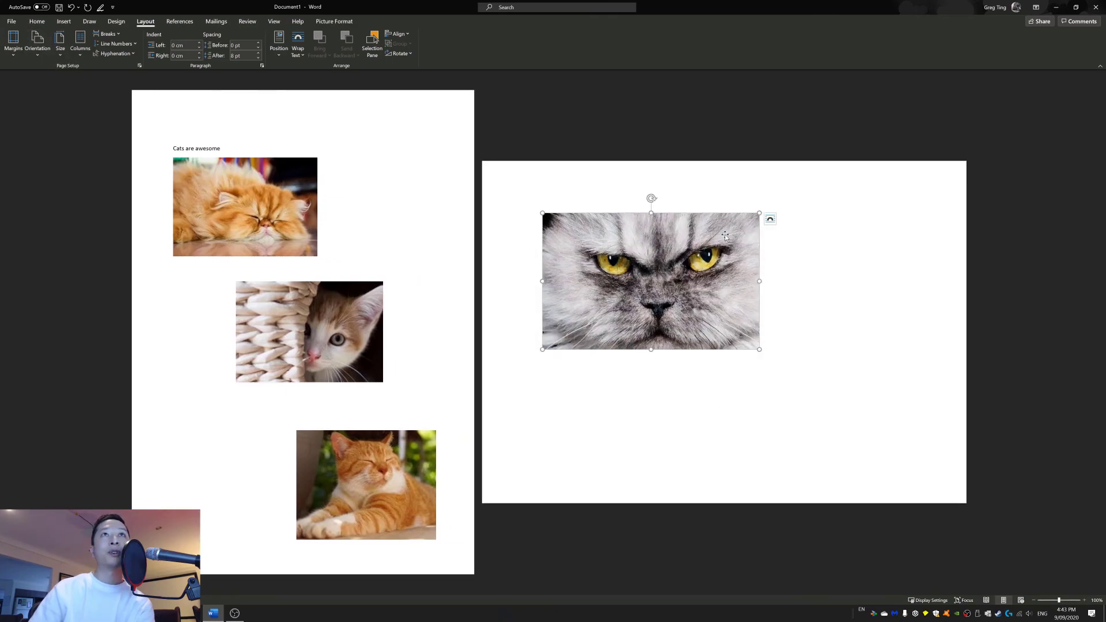
left_click(770, 219)
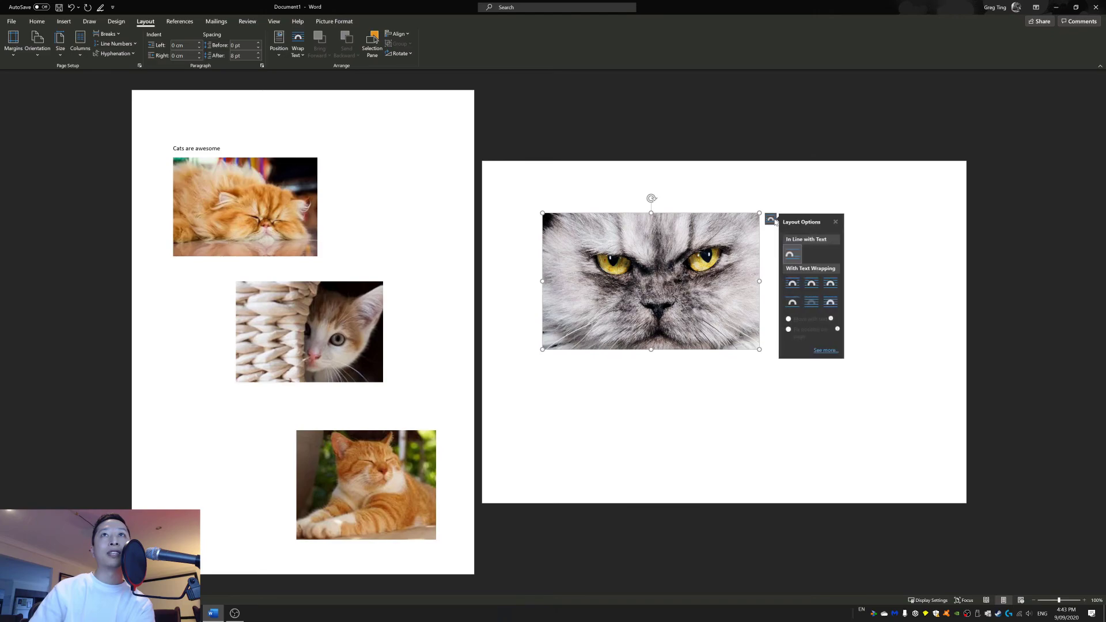
left_click(832, 303)
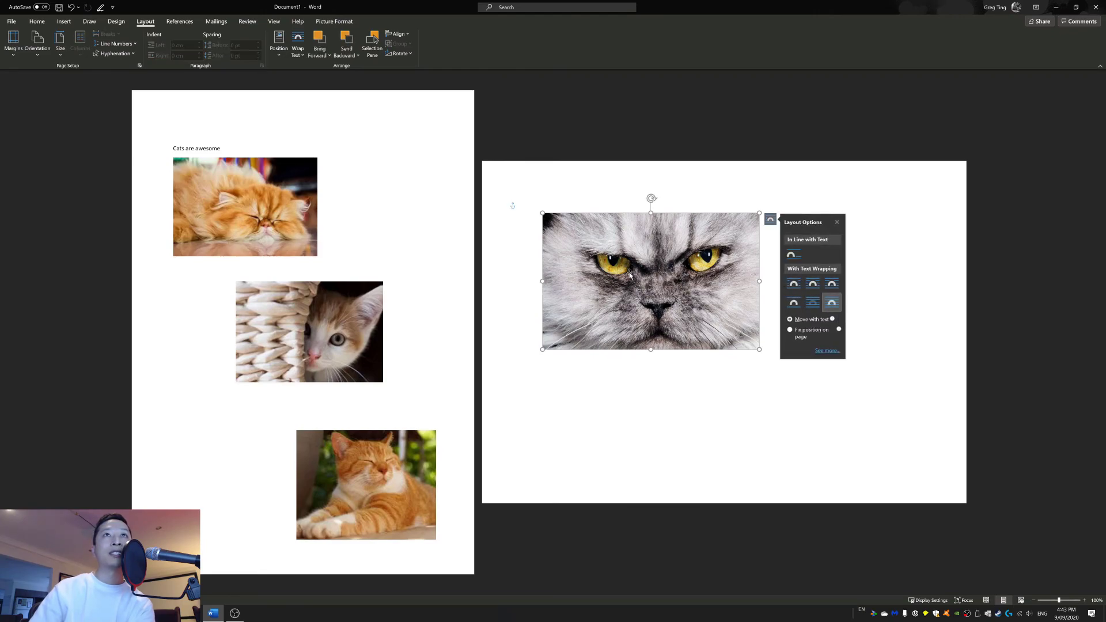
Move the grey cat picture towards the landscape page's upper-left corner and enlarge it to fill most of the page
left_click_drag(628, 274, 591, 246)
left_click_drag(723, 321, 927, 457)
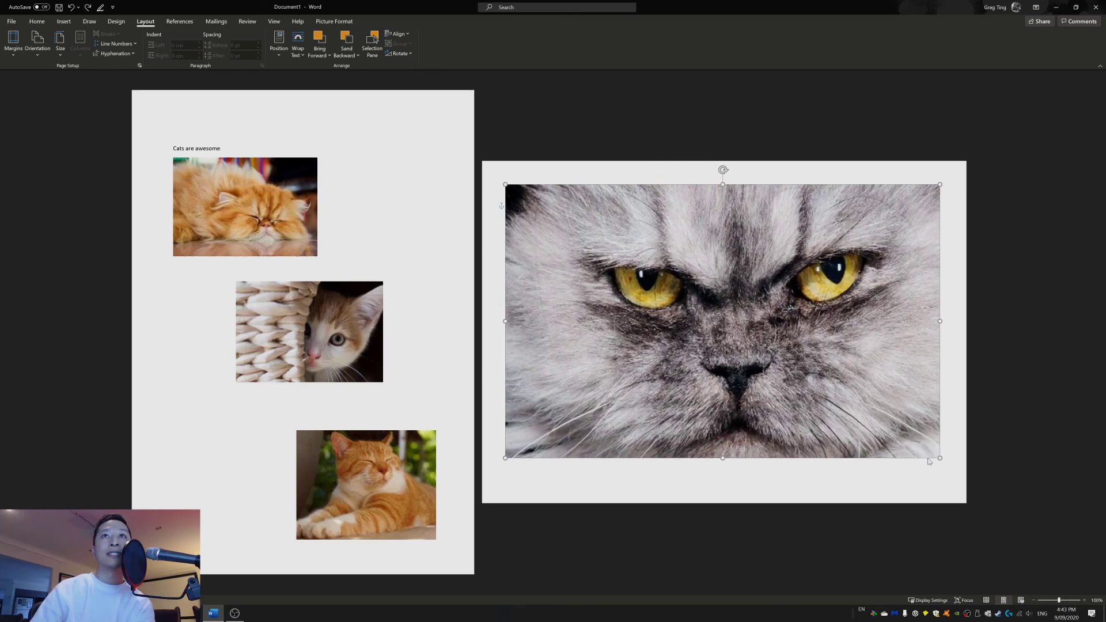
left_click(952, 191)
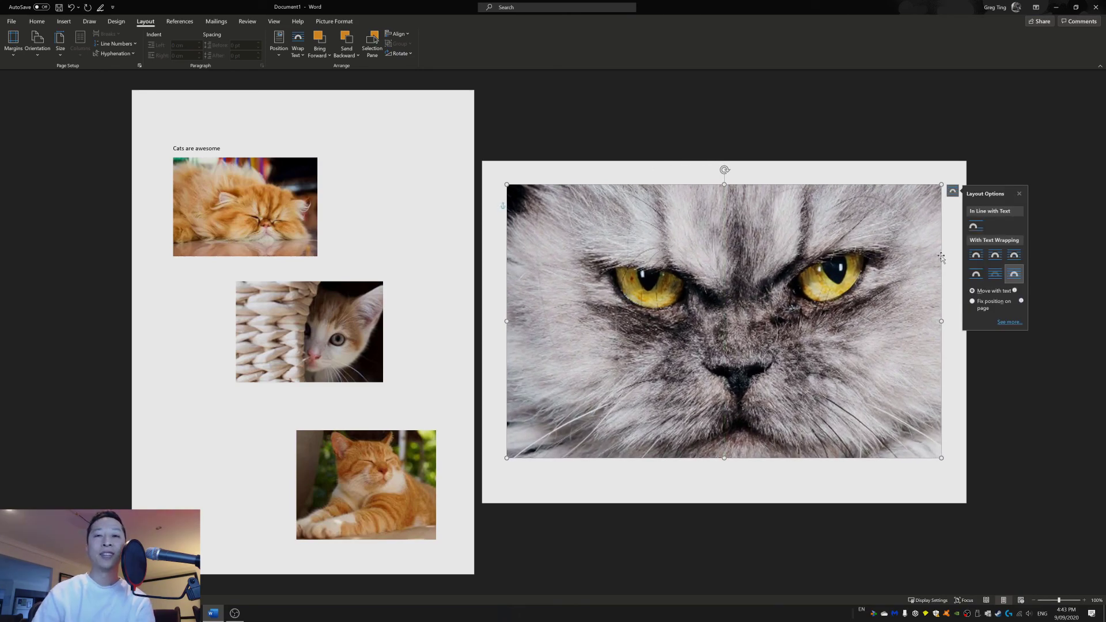